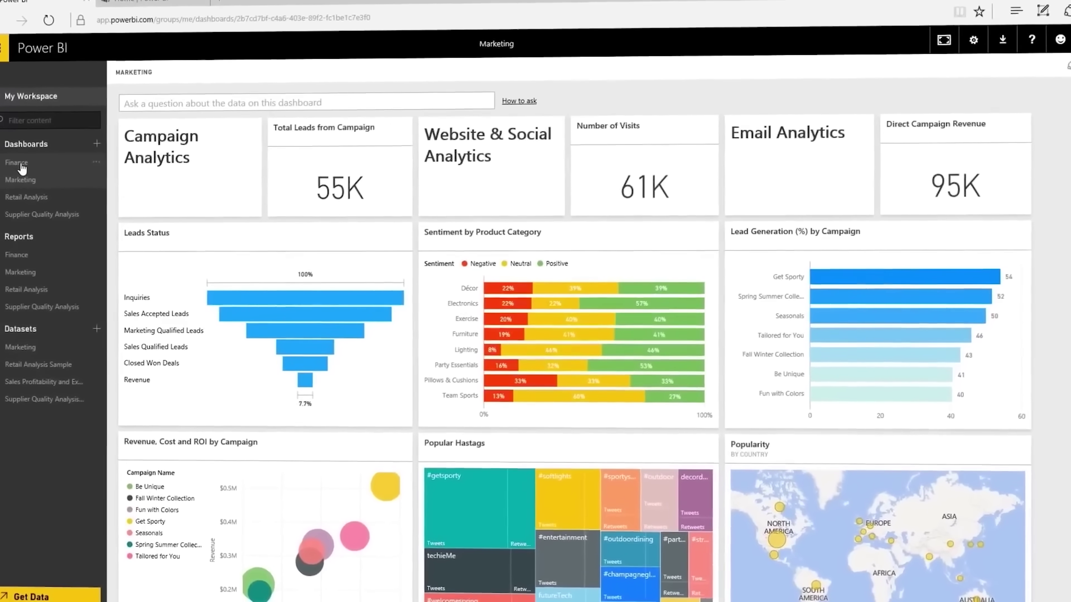
# Step: Open the Finance dashboard and split the treemap into one panel per Region
pyautogui.click(18, 164)
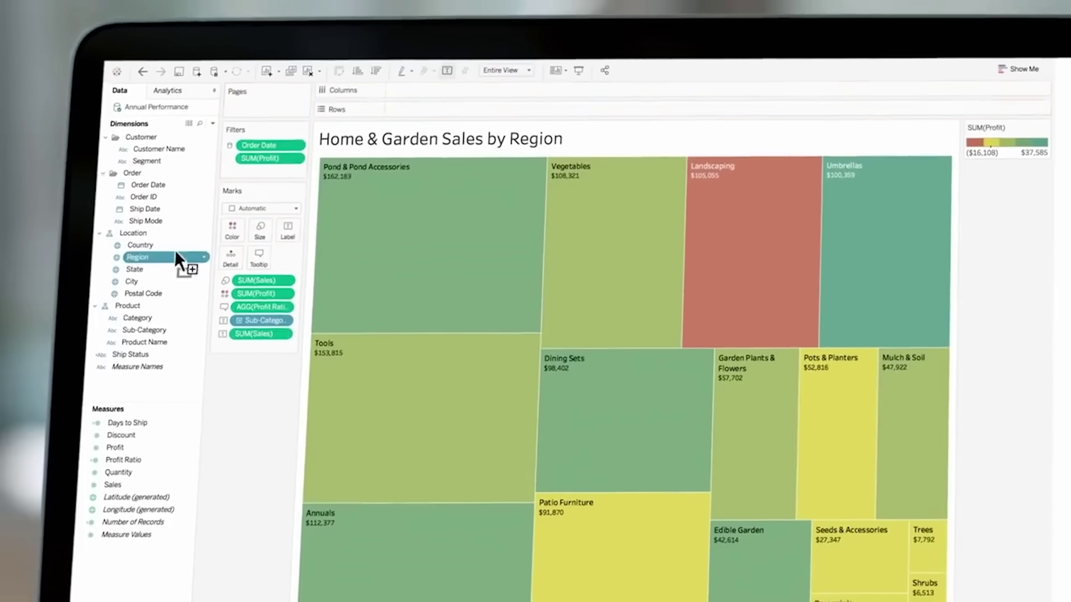
pyautogui.moveTo(179, 259); pyautogui.dragTo(443, 123)
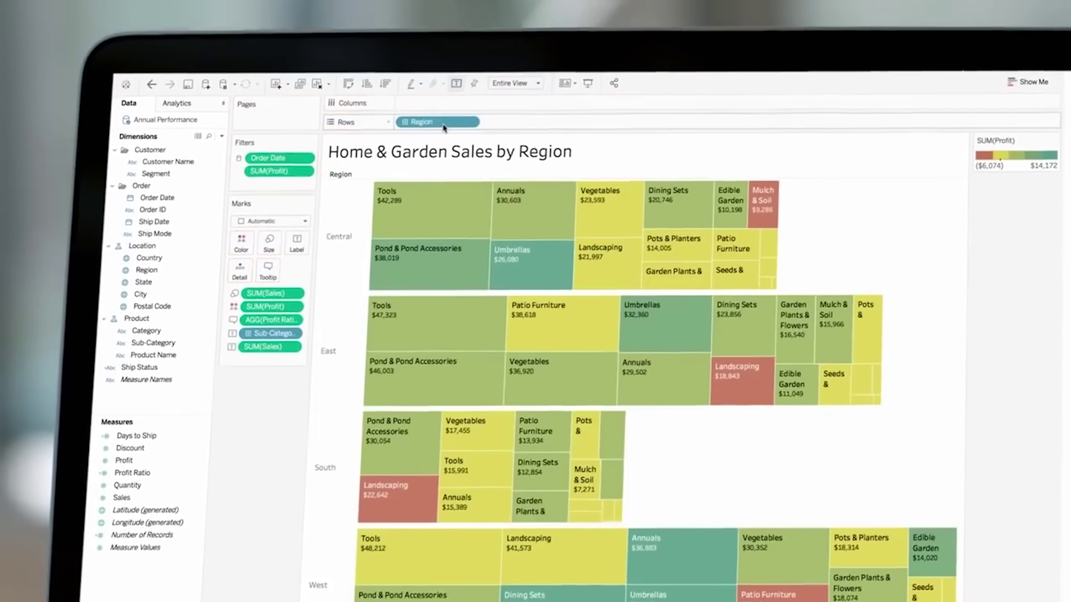
pyautogui.moveTo(450, 214)
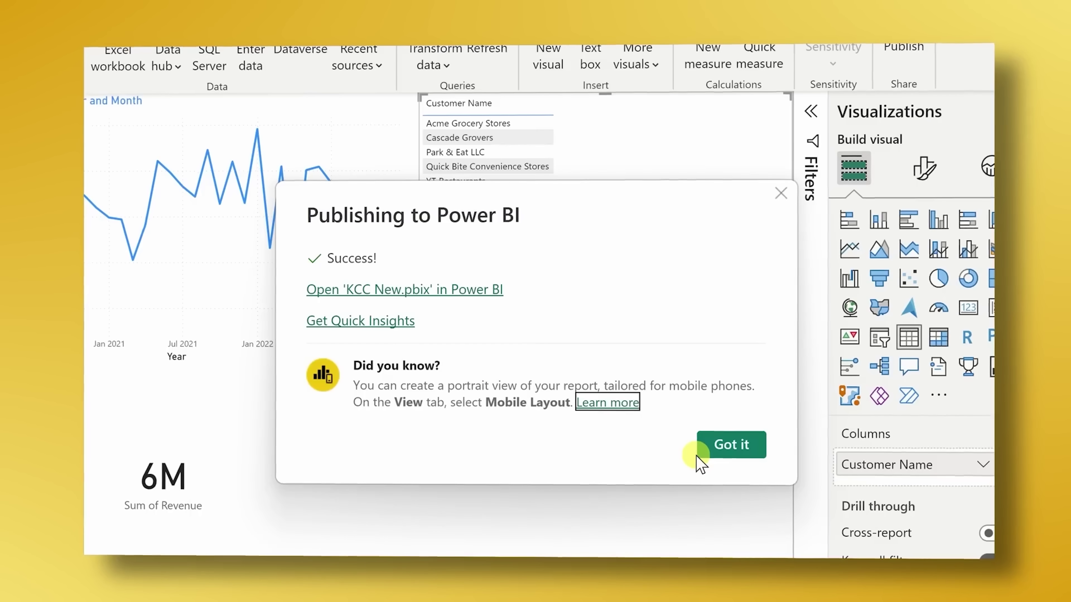
pyautogui.click(237, 132)
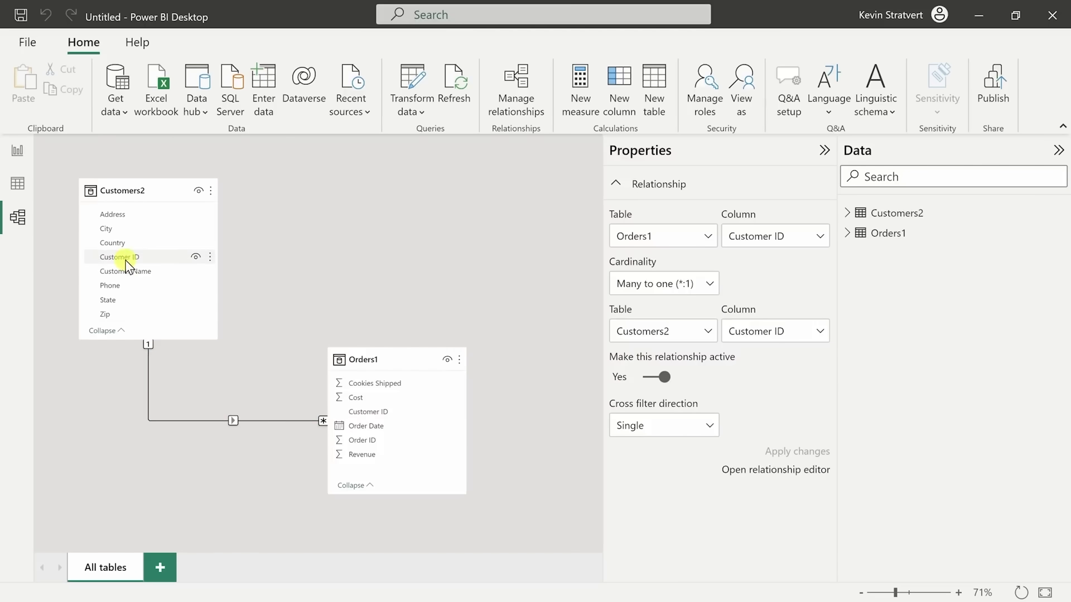
# Step: On the report canvas, add a line chart plotting Cookies Shipped
pyautogui.click(17, 151)
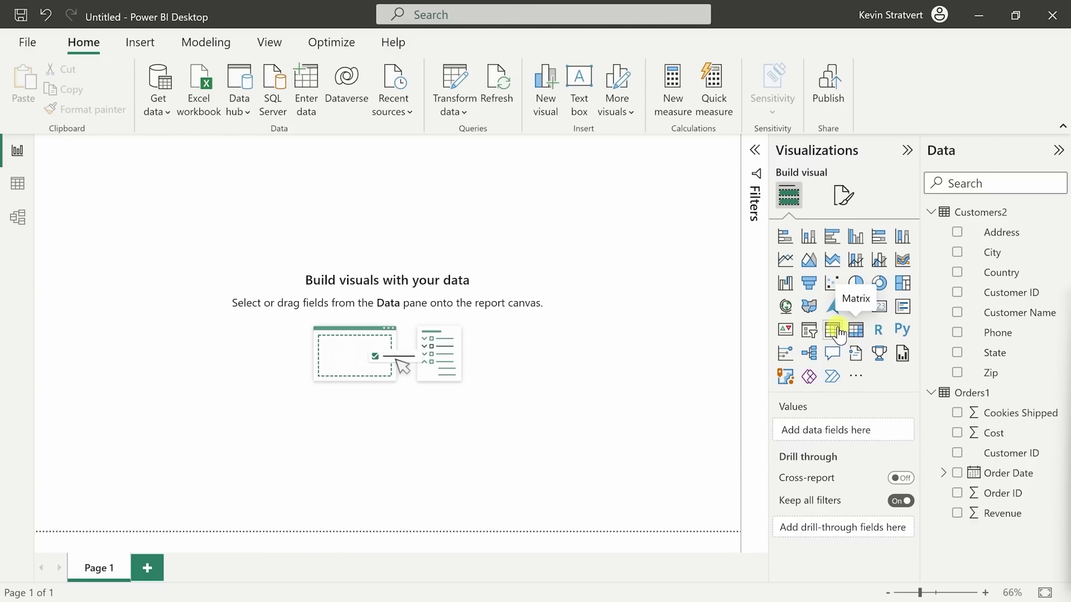
pyautogui.click(785, 259)
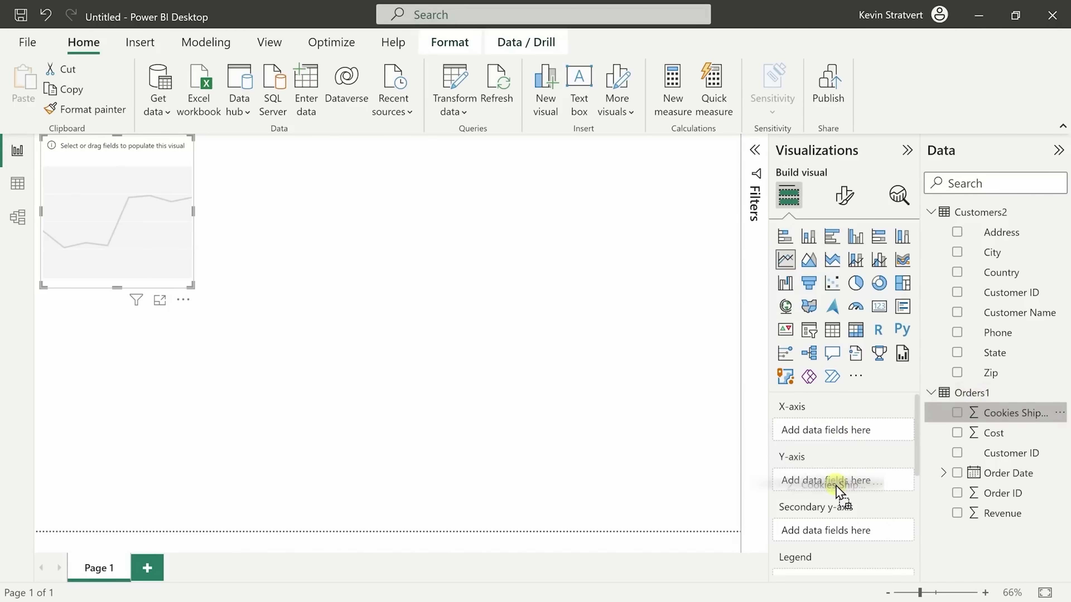
pyautogui.moveTo(840, 490); pyautogui.dragTo(837, 484)
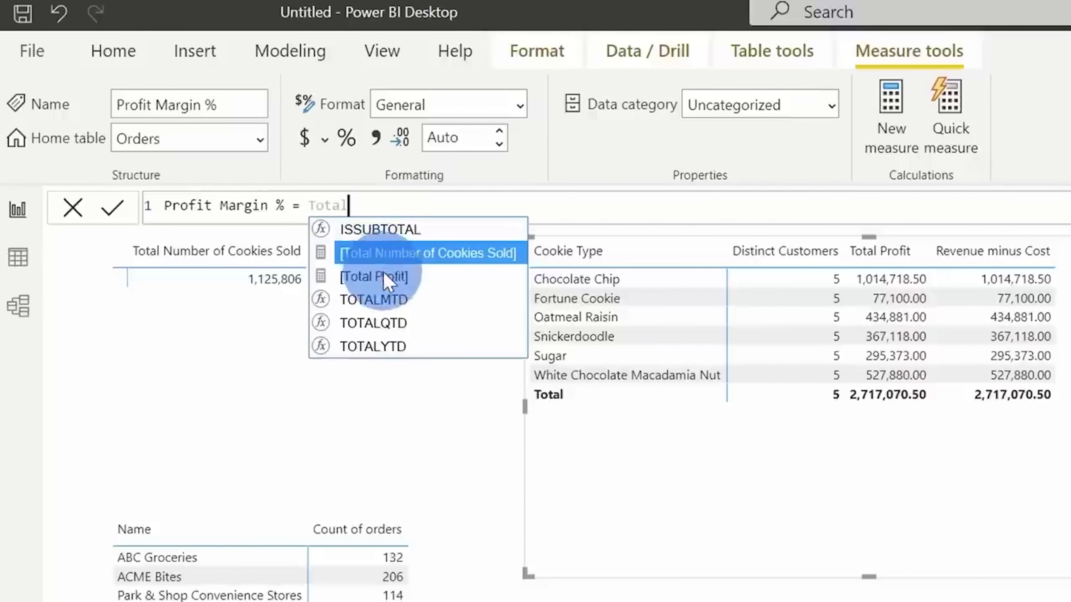
# Step: Finish Profit Margin % as [Total Profit] / SUM(Orders[Revenue]) and add it to the table
pyautogui.press('Down')
pyautogui.press('Tab')
pyautogui.write('/ sum(Orders[Revenue]')
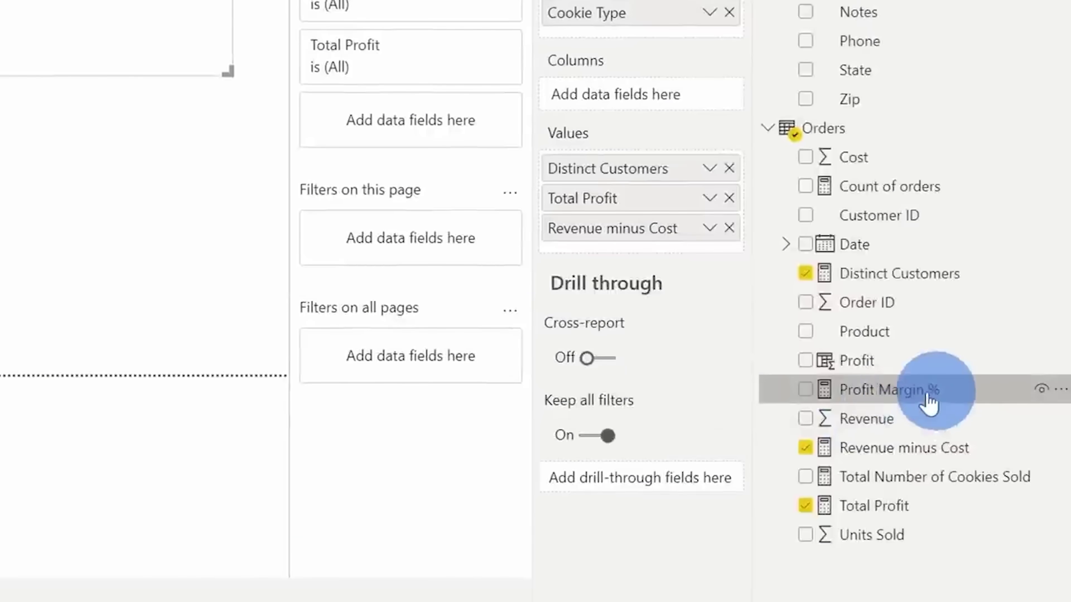
pyautogui.click(945, 183)
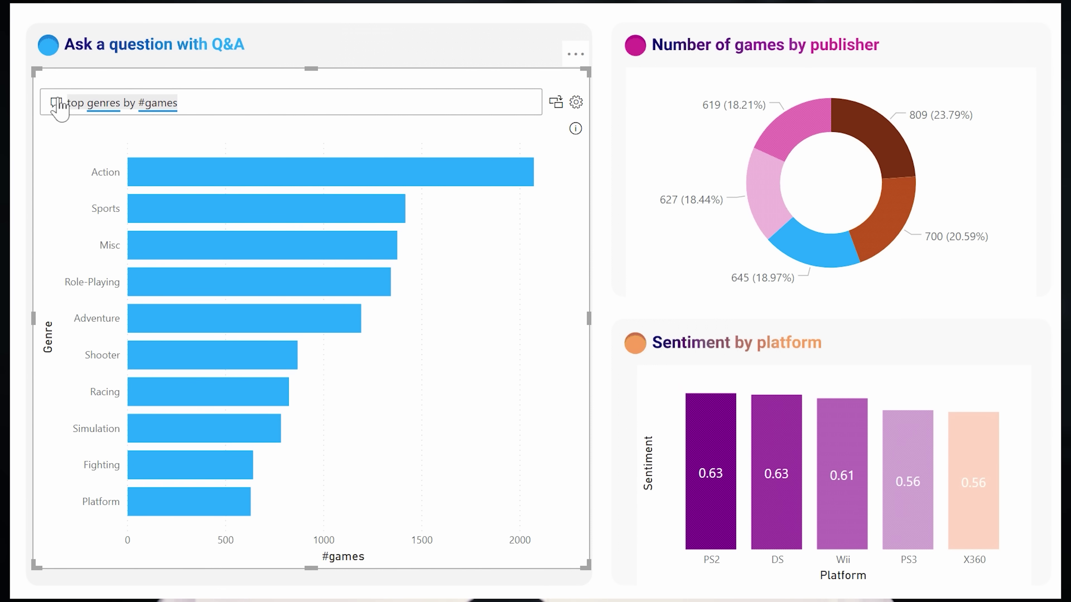
# Step: Ask Q&A for total global sales by genre, then cross-filter to Role-Playing and Wholesale
pyautogui.write('show total global sales by genre')
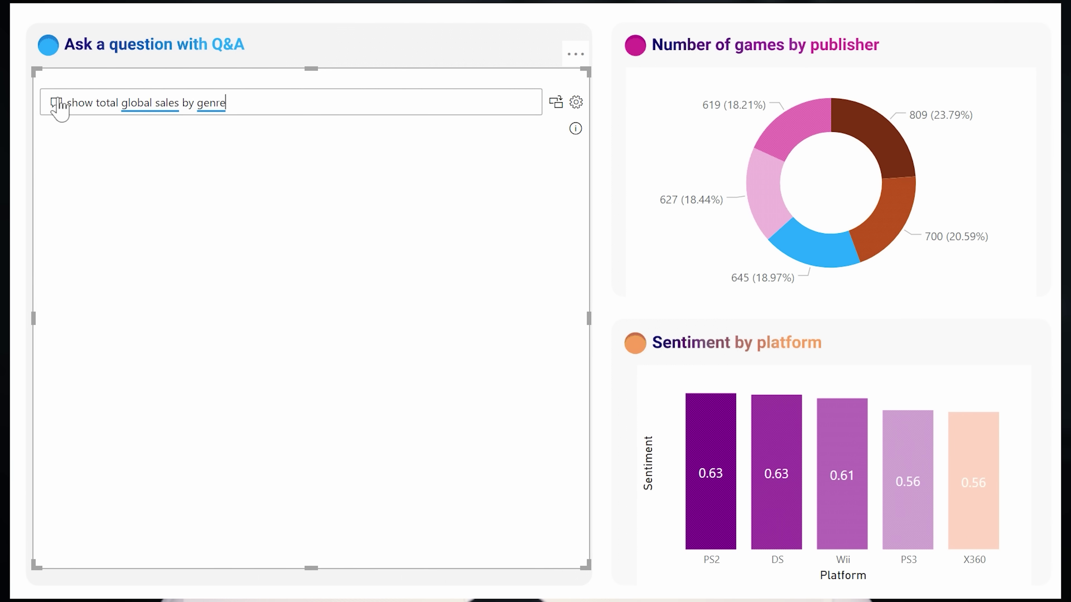
pyautogui.click(173, 173)
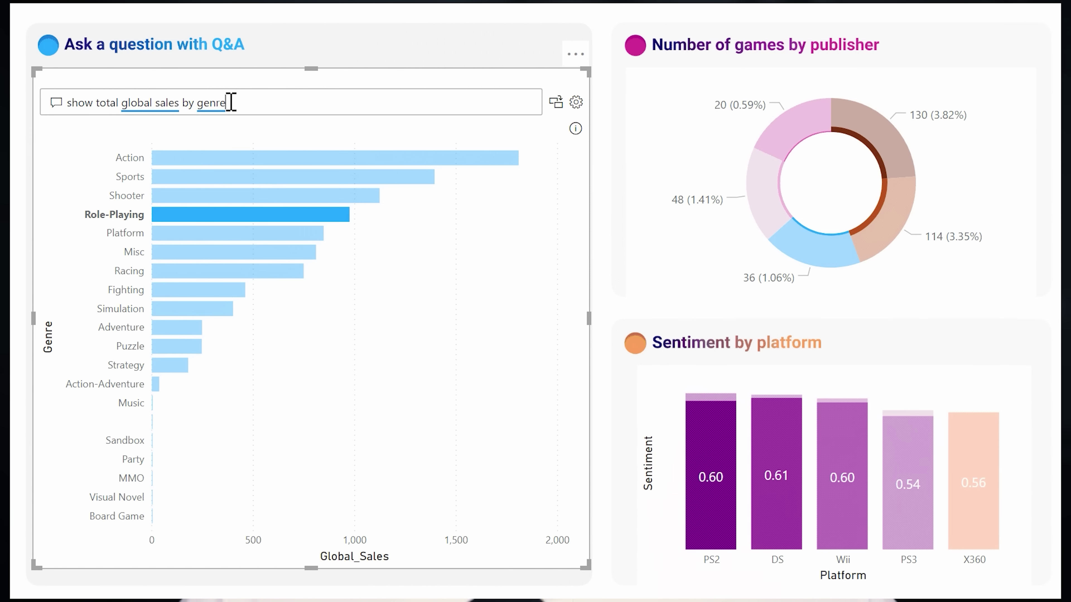
pyautogui.write('producer')
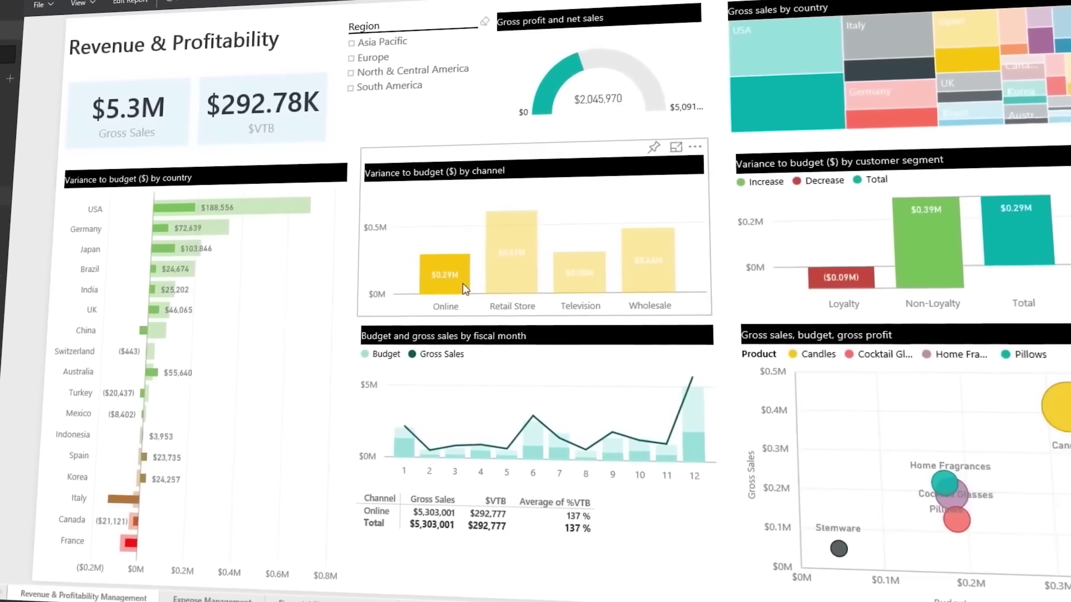
pyautogui.click(644, 282)
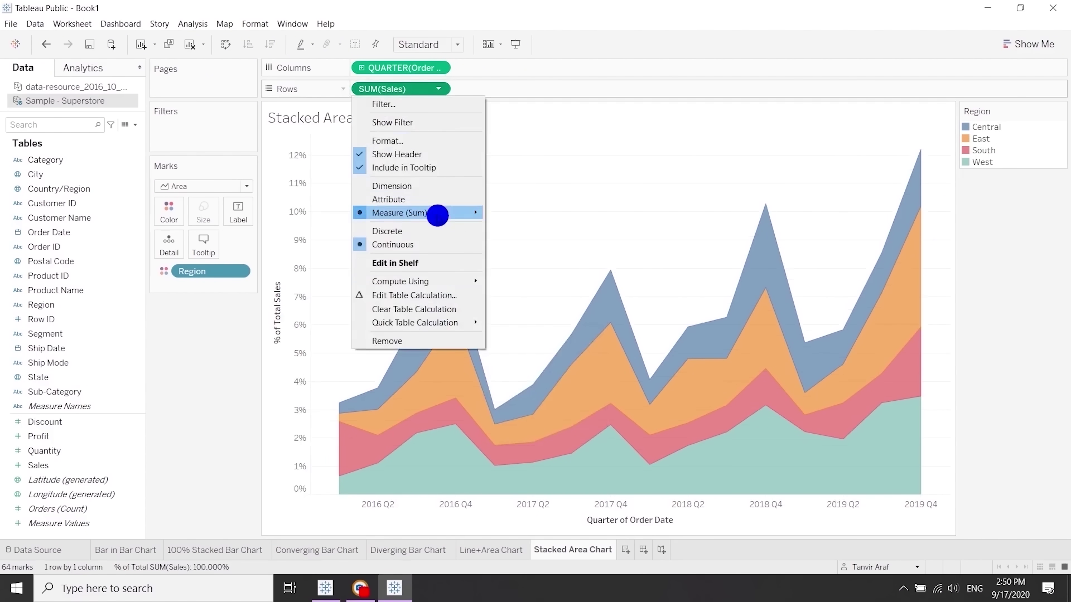
# Step: Compute sales percentages along Region, edit the map label text, and join the Returns table
pyautogui.click(527, 350)
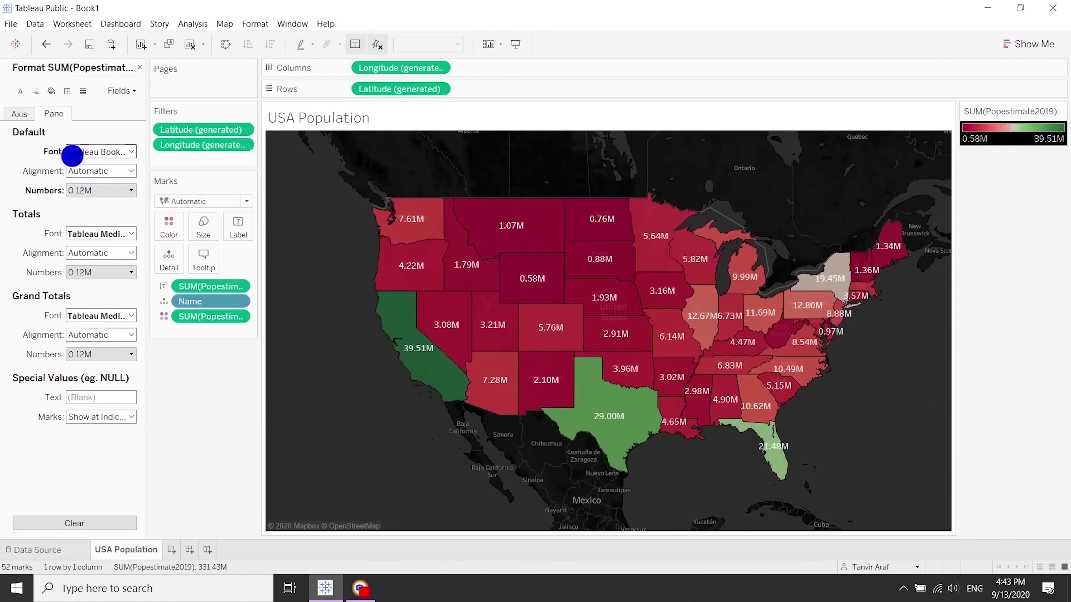
pyautogui.click(140, 68)
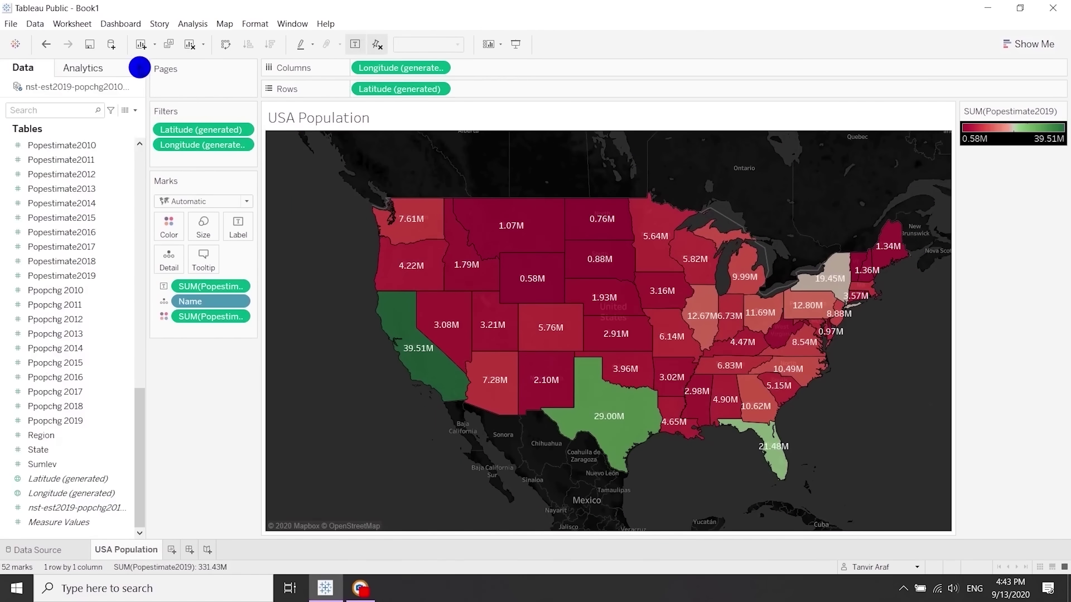
pyautogui.click(238, 228)
pyautogui.click(350, 290)
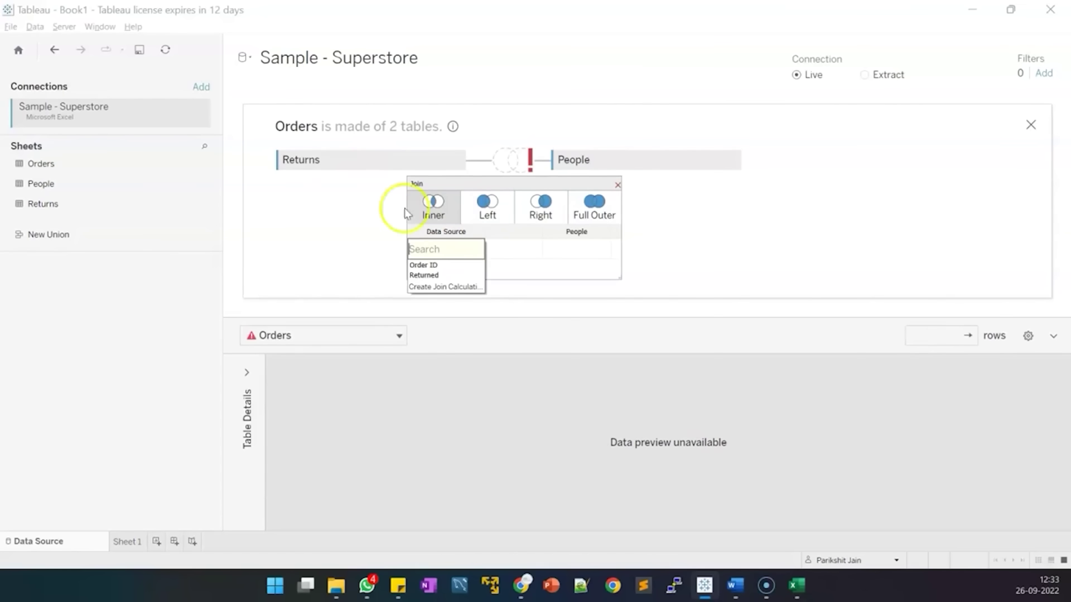
pyautogui.hotkey('ctrl', 'z')
pyautogui.moveTo(43, 204); pyautogui.dragTo(499, 222)
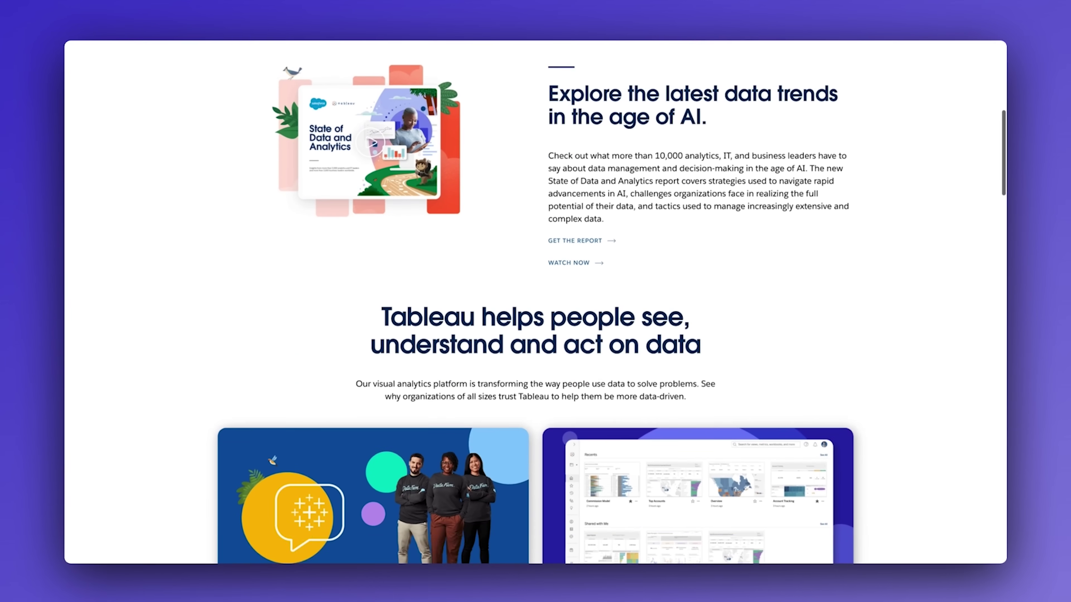
pyautogui.scroll(-6, 528, 268)
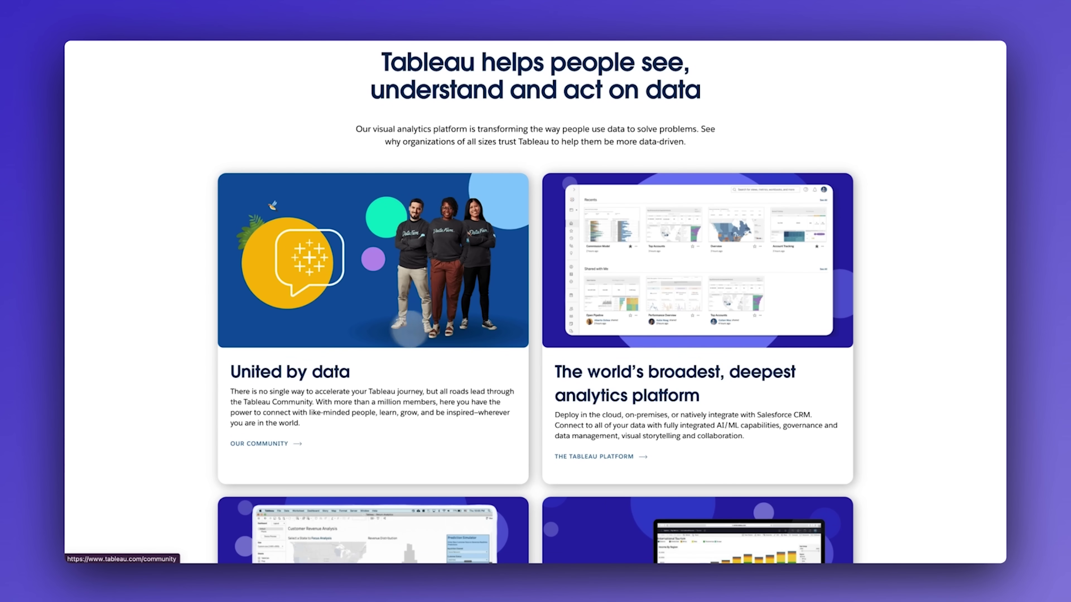
pyautogui.scroll(-4, 637, 341)
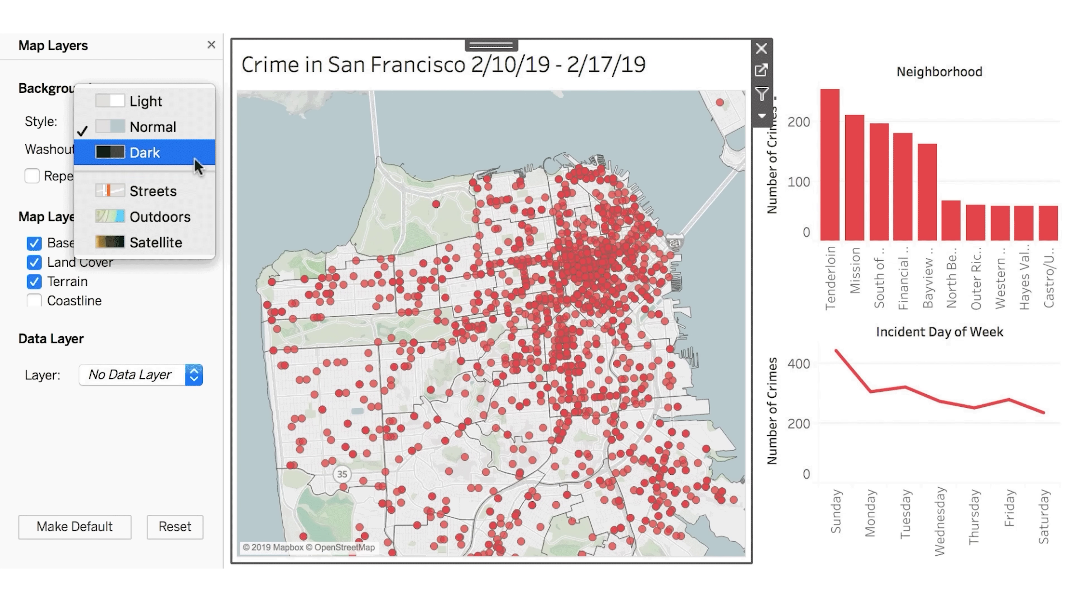
# Step: Switch the crime map background from Satellite to Streets and zoom into San Francisco
pyautogui.click(192, 241)
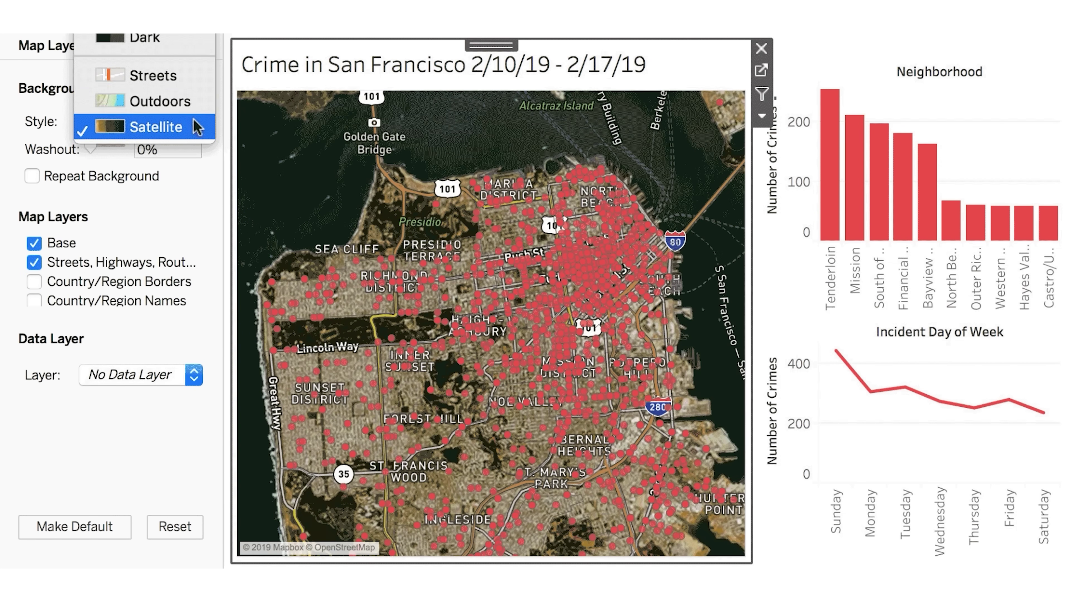
pyautogui.click(193, 81)
pyautogui.scroll(5, 513, 399)
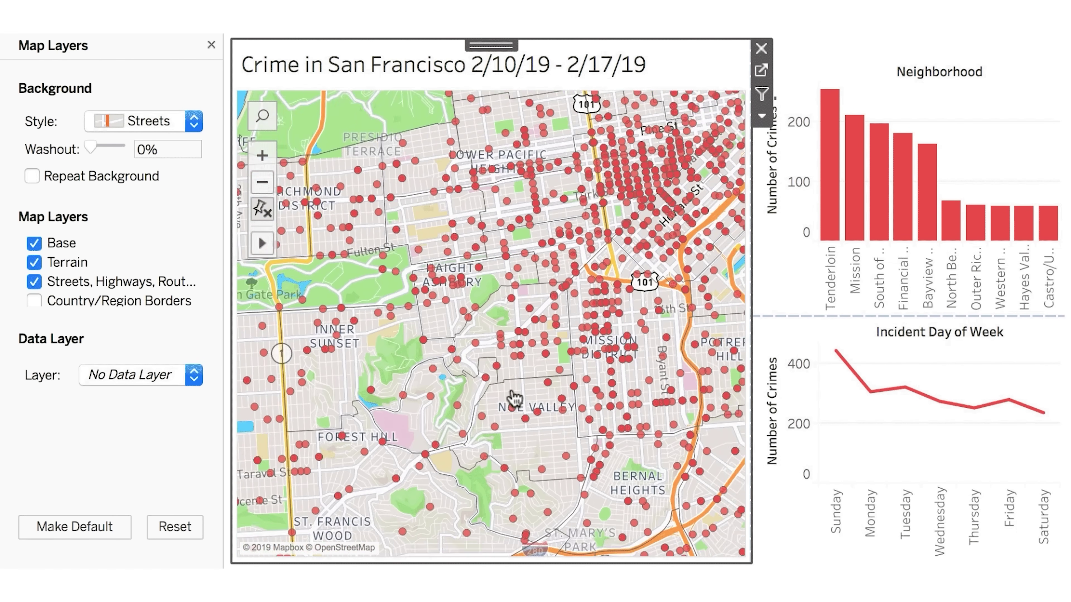
pyautogui.scroll(2, 512, 400)
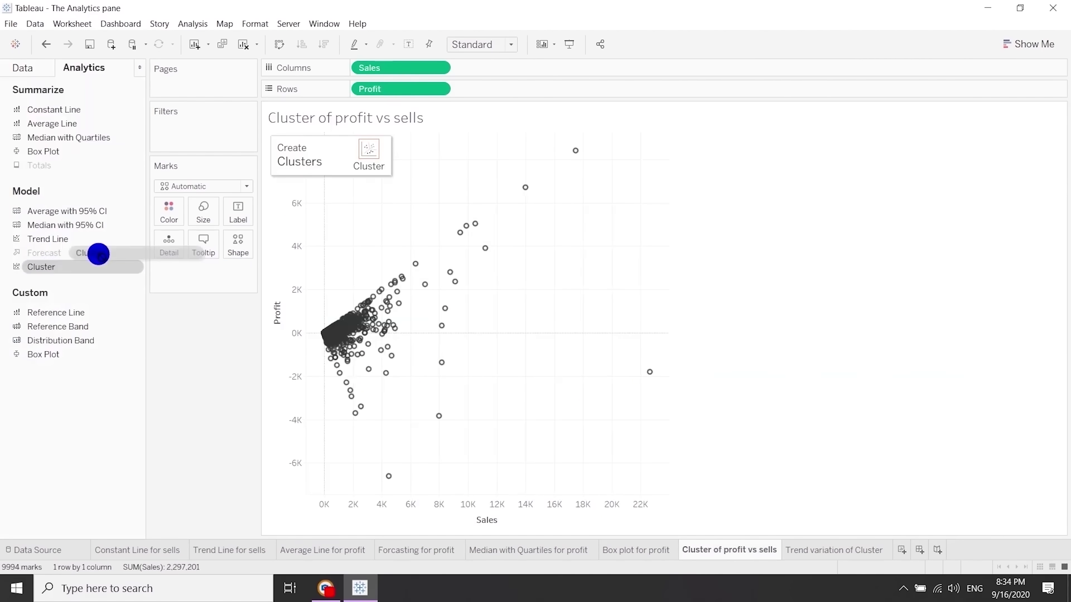
# Step: Drop Cluster onto the scatter plot, then turn the sub-category view into packed bubbles
pyautogui.moveTo(98, 254); pyautogui.dragTo(369, 156)
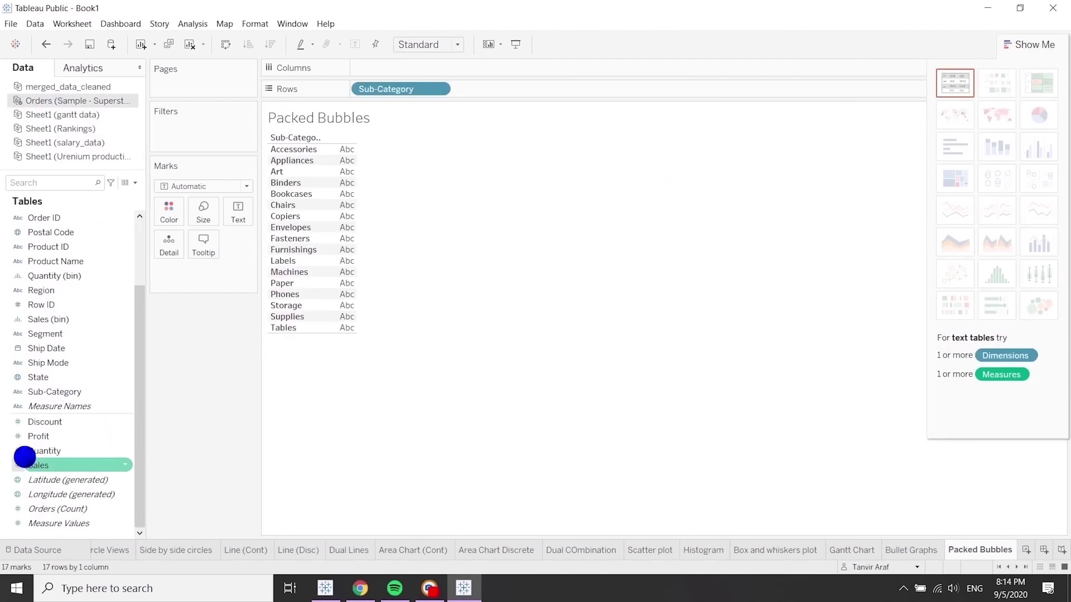
pyautogui.moveTo(26, 456); pyautogui.dragTo(504, 134)
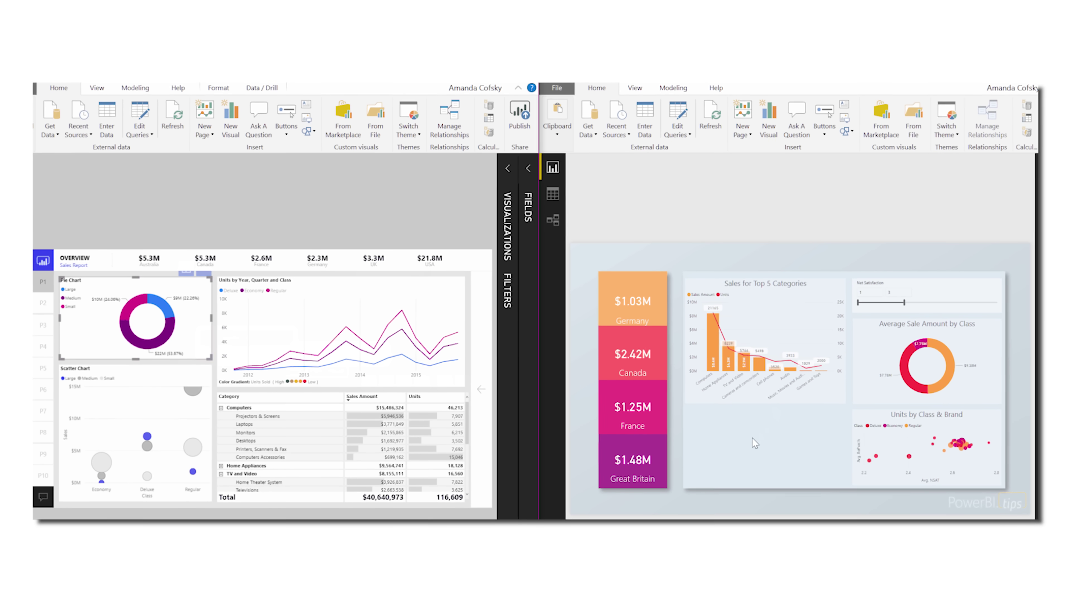
# Step: Paste the copied Pie Chart into the second report and move it lower on the page
pyautogui.hotkey('ctrl', 'v')
pyautogui.moveTo(739, 332); pyautogui.dragTo(808, 411)
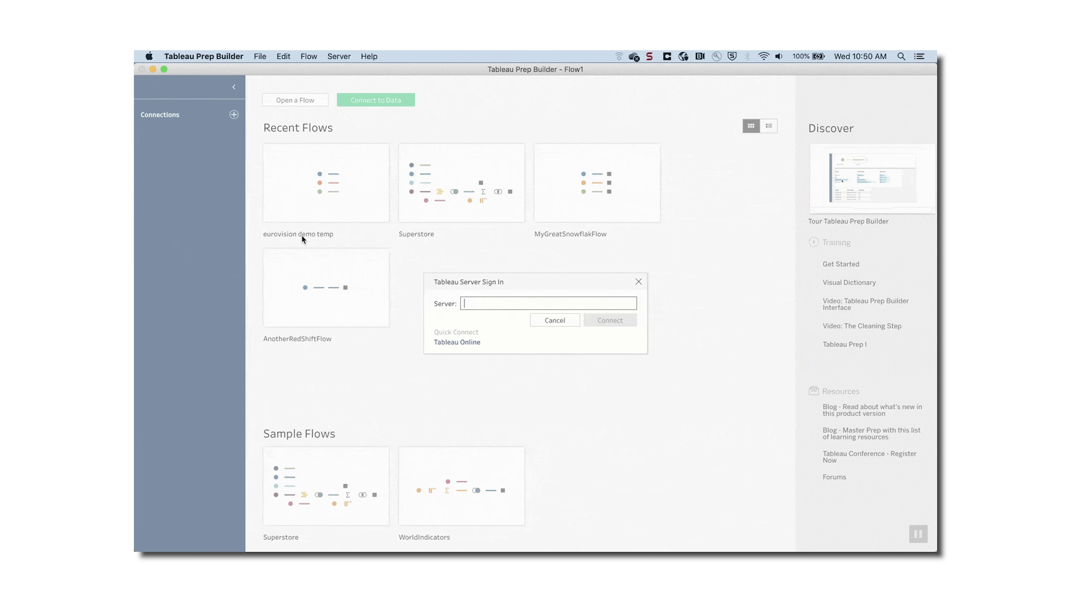
# Step: Submit the Tableau Server Sign In dialog with the entered server address
pyautogui.click(615, 343)
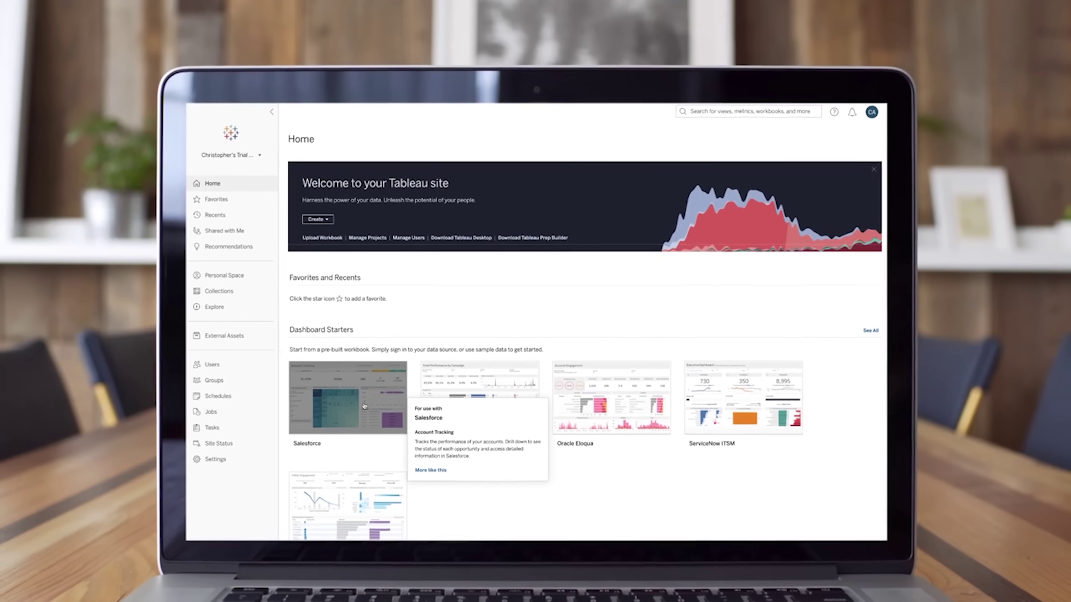
# Step: Select Oregon on the Profitability dashboard map to filter the views to that state
pyautogui.moveTo(697, 367)
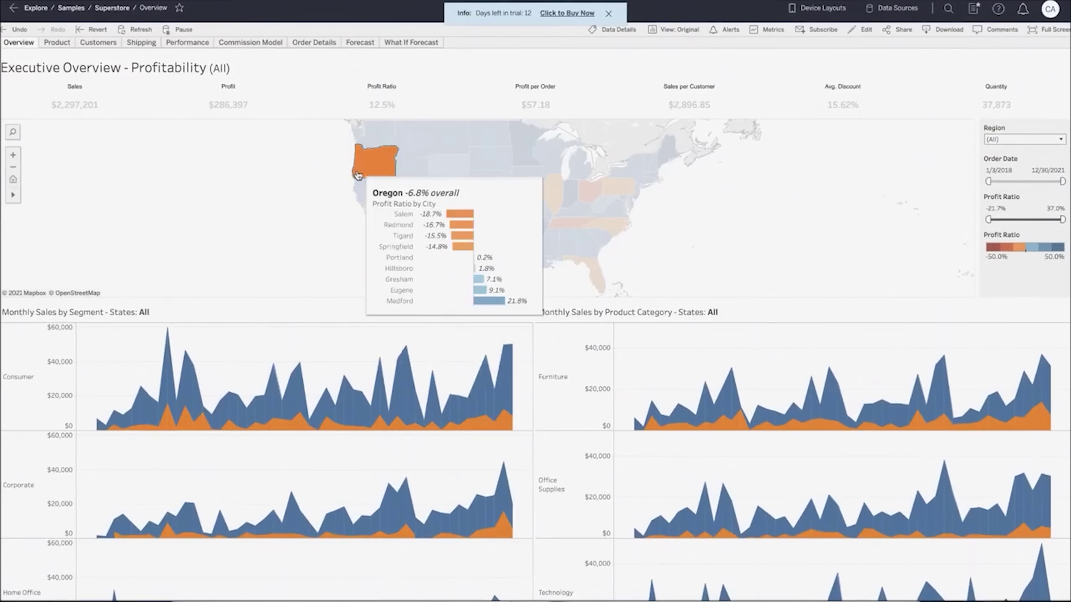
pyautogui.click(358, 175)
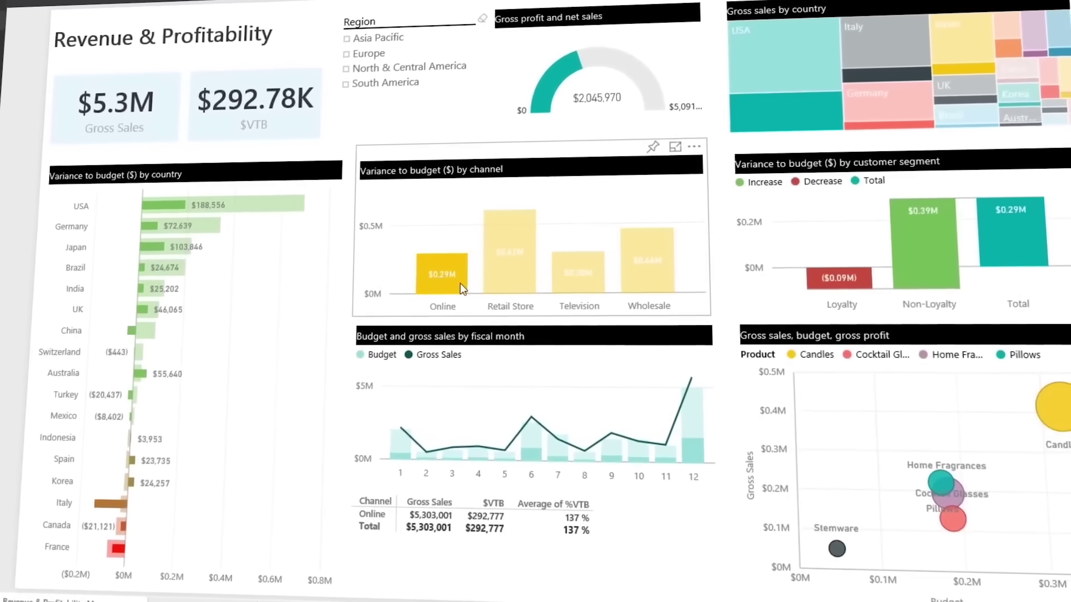
# Step: Filter the Revenue & Profitability report to Wholesale via the Variance to budget by channel chart
pyautogui.click(640, 283)
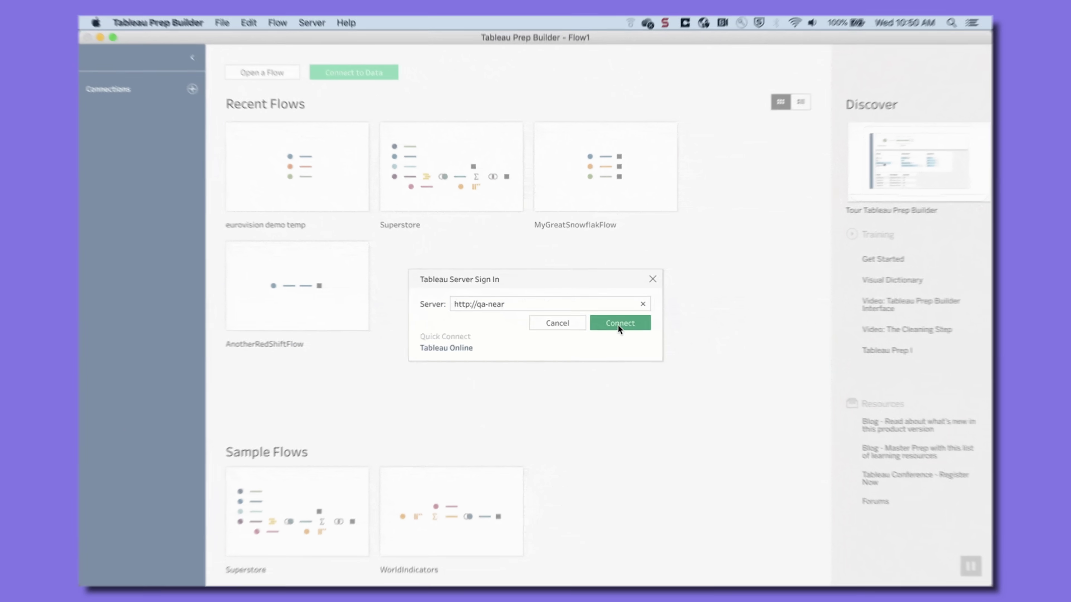
# Step: Connect Tableau Prep Builder to the entered Tableau Server
pyautogui.click(618, 323)
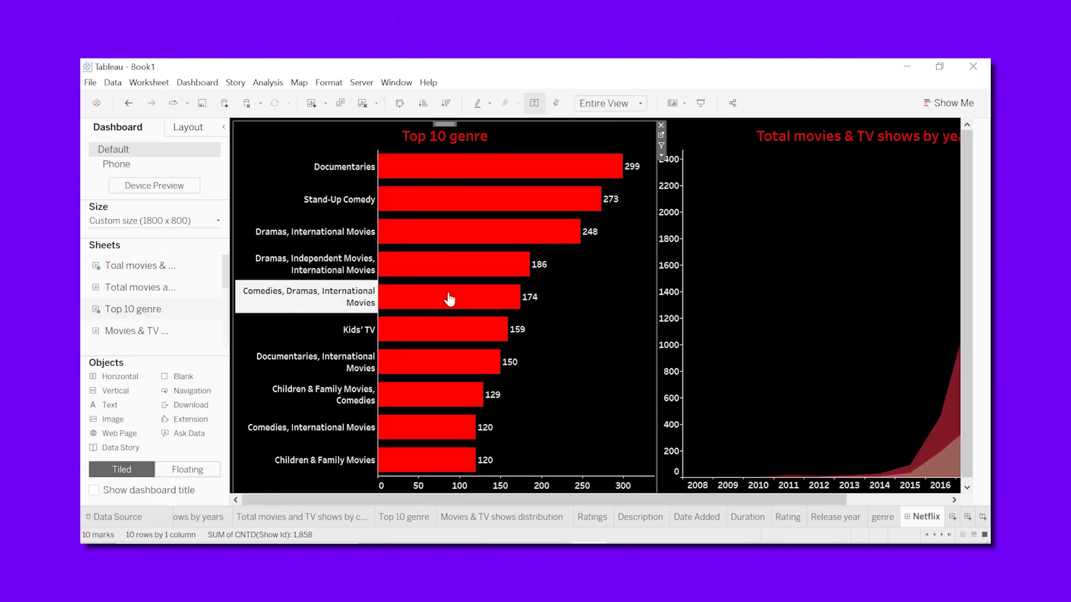
# Step: Place the country map top-left, the distribution sheet top-right, and Ratings between them
pyautogui.moveTo(139, 287); pyautogui.dragTo(422, 190)
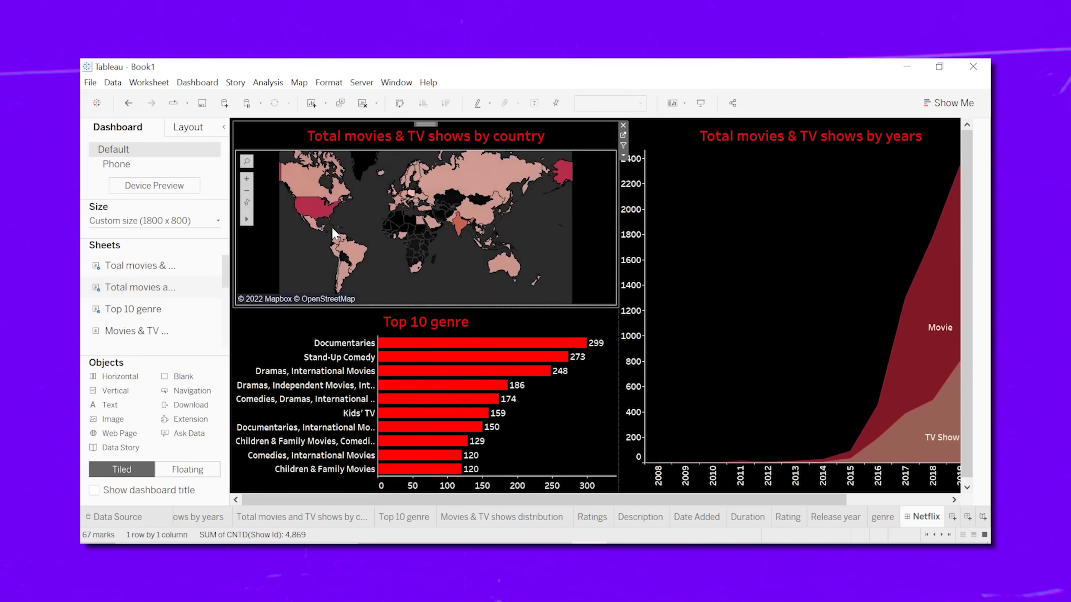
pyautogui.moveTo(136, 330); pyautogui.dragTo(801, 211)
pyautogui.moveTo(618, 307); pyautogui.dragTo(617, 295)
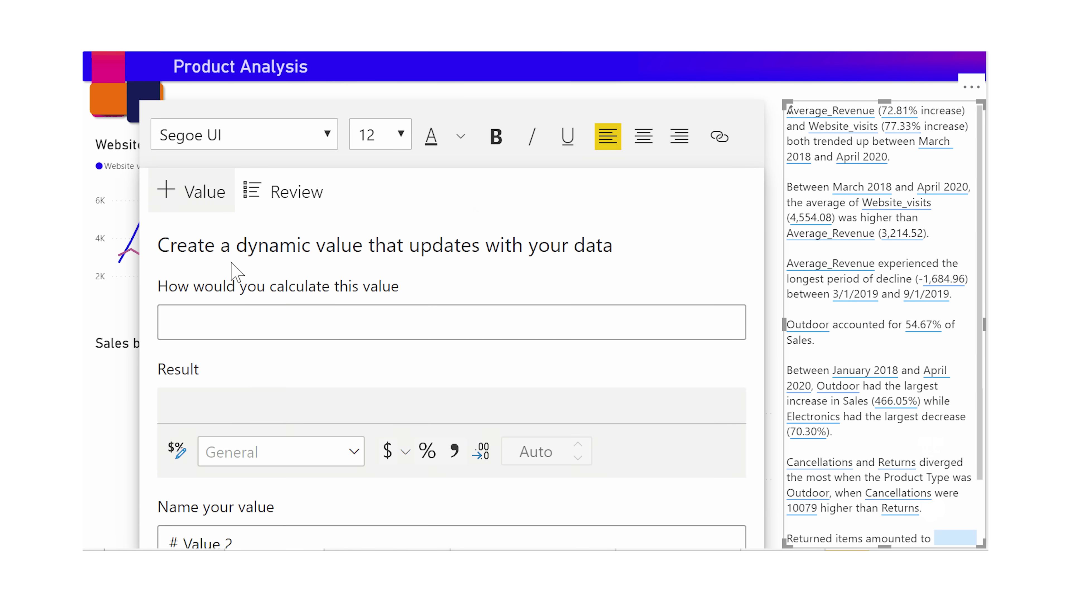
# Step: Save the new dynamic value into the product analysis narrative
pyautogui.click(628, 480)
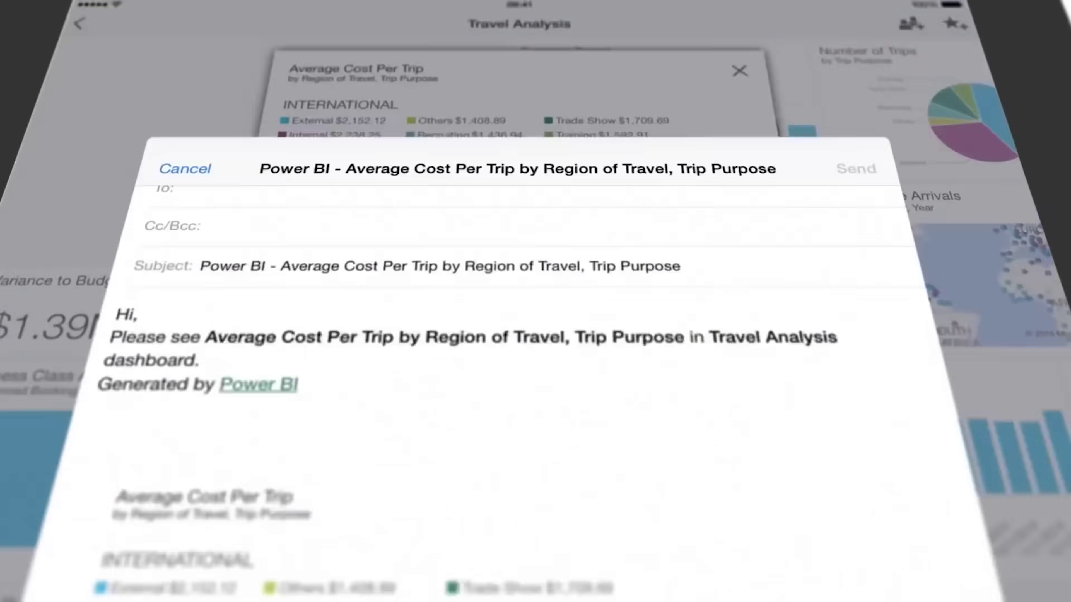
# Step: Enter the recipient's name for mailing the Average Cost Per Trip tile
pyautogui.write('john')
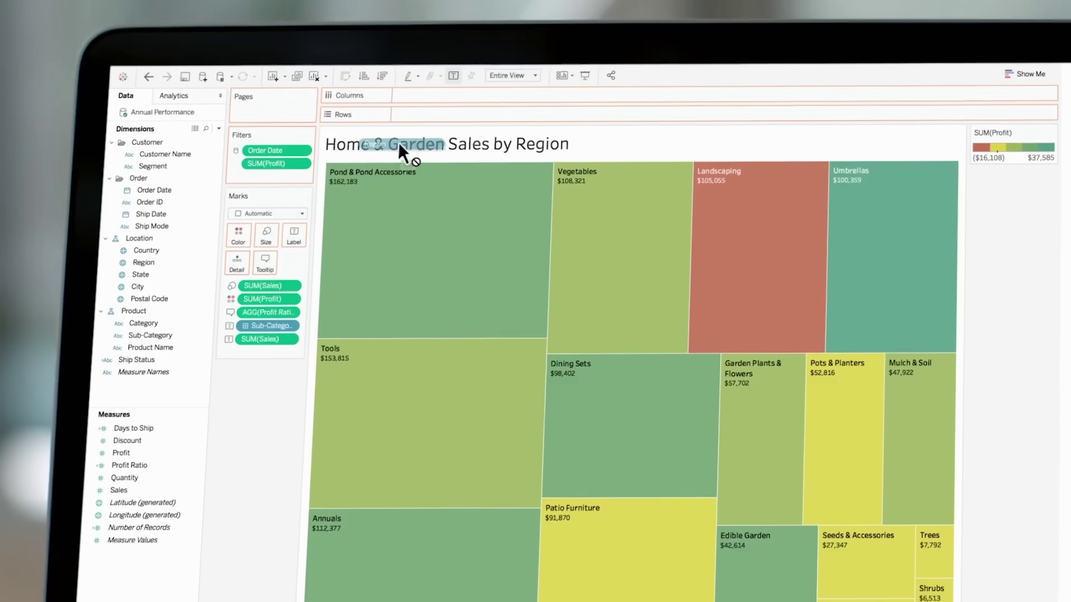
# Step: Split the Home & Garden treemap into rows by Region, and place Market View below Sales
pyautogui.moveTo(383, 139); pyautogui.dragTo(443, 120)
pyautogui.moveTo(451, 214)
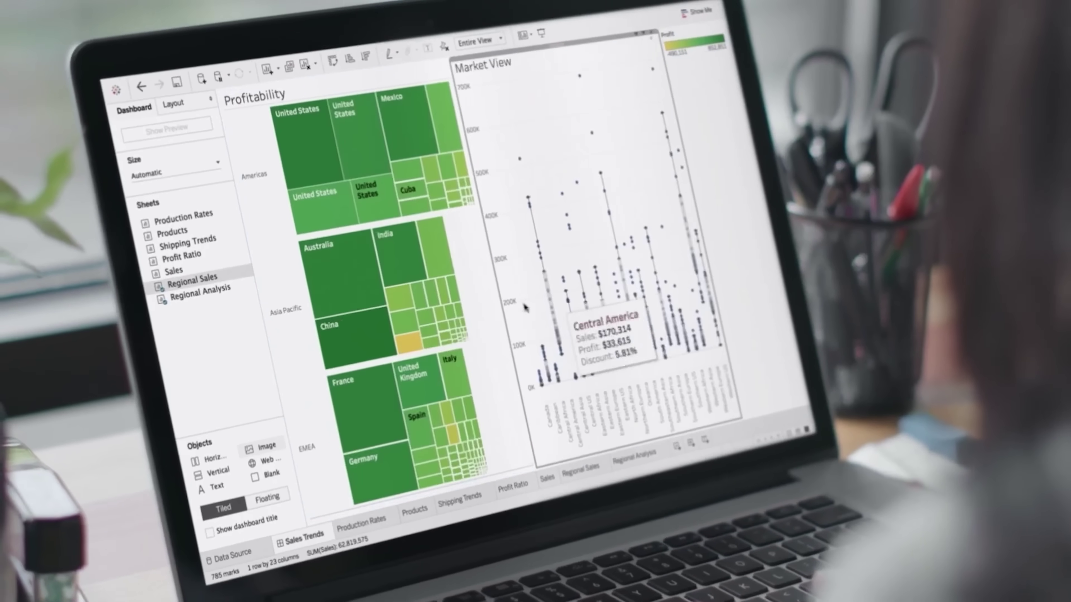
pyautogui.moveTo(586, 304); pyautogui.dragTo(633, 329)
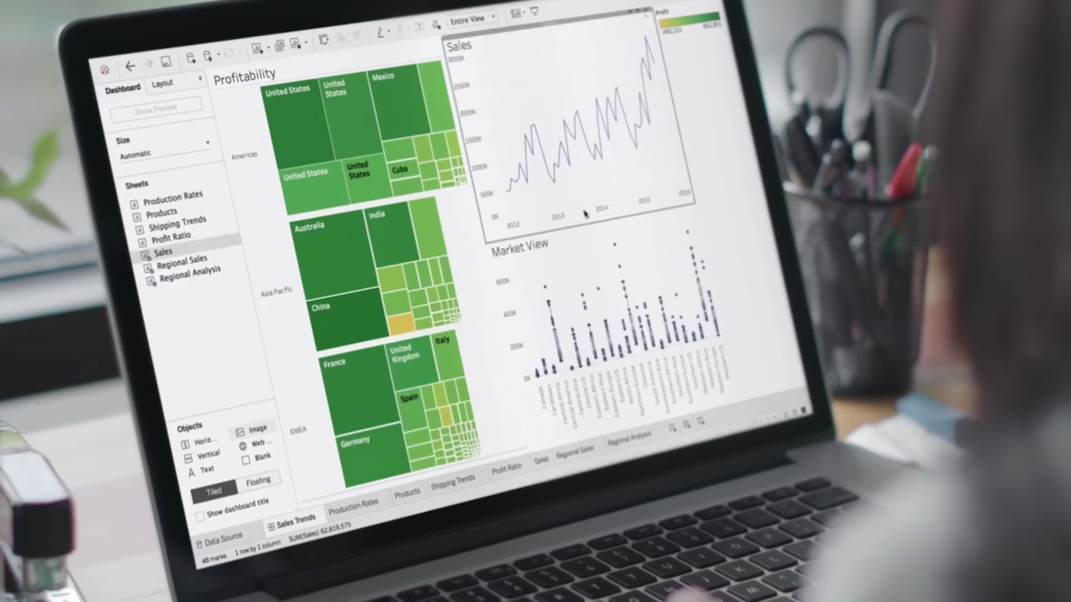